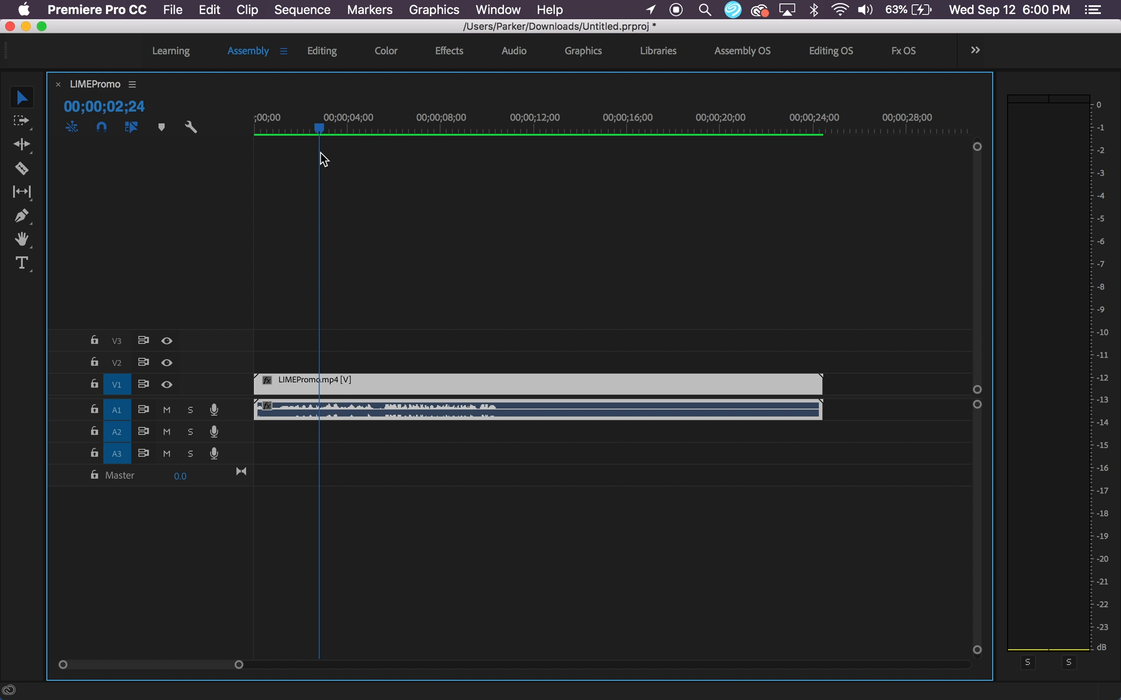
- Open the export settings for the LIMEPromo sequence and set the format to MXF OP1a after trying H.264
key(super+m)
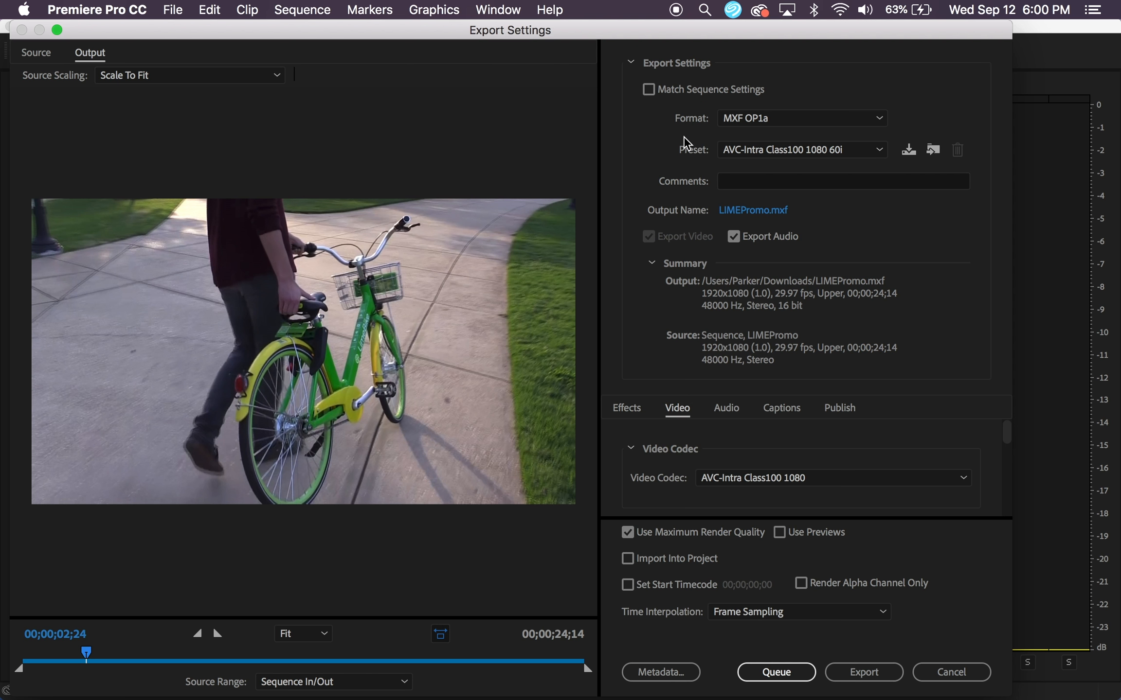
click(845, 127)
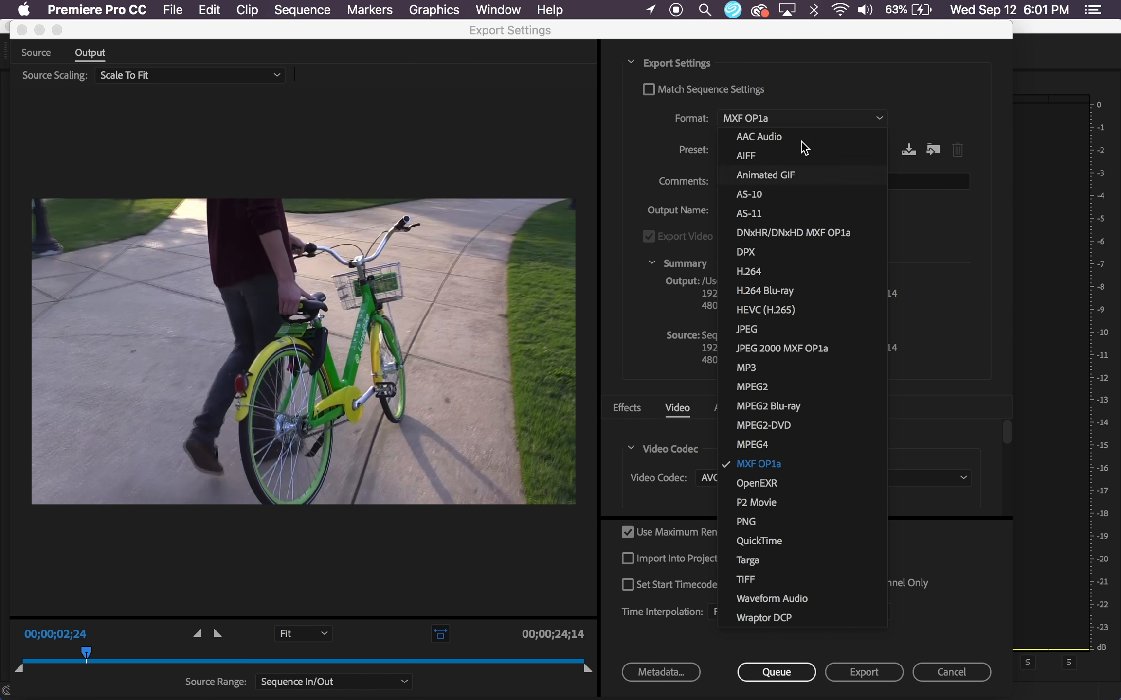
click(768, 271)
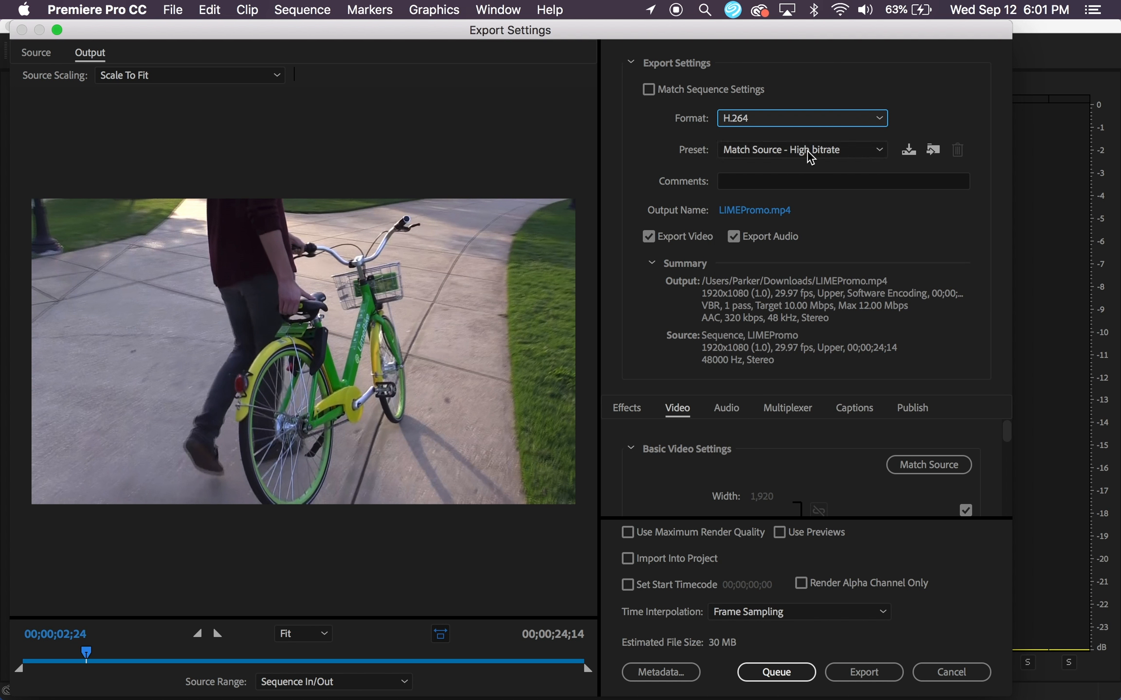
click(822, 121)
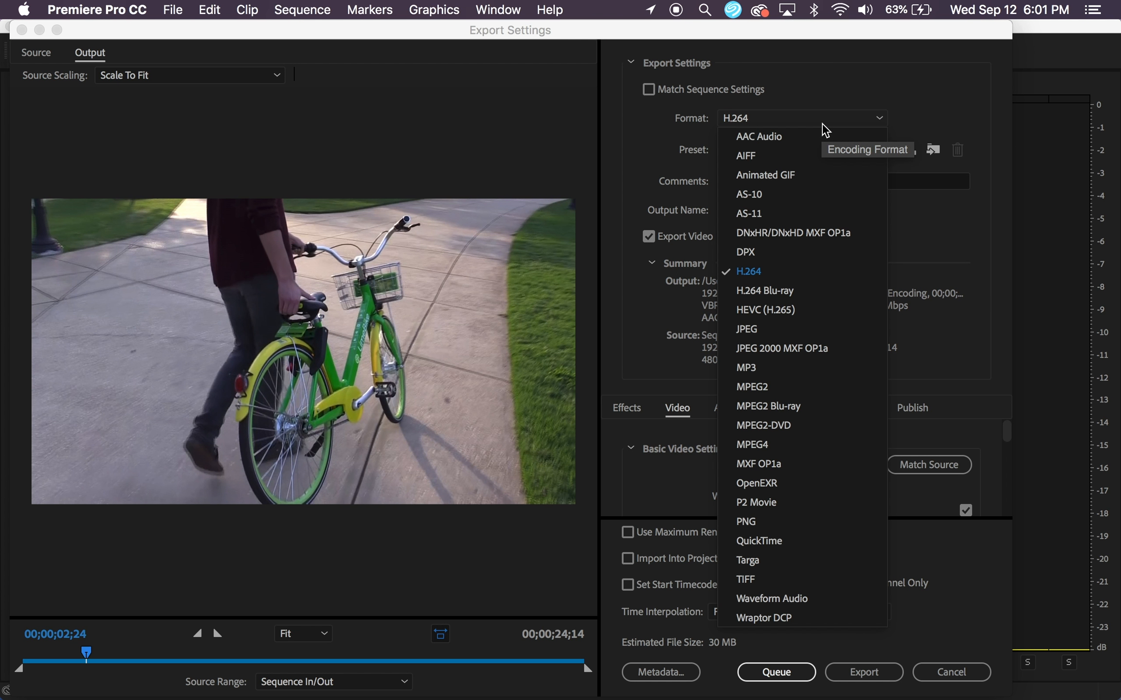
click(762, 468)
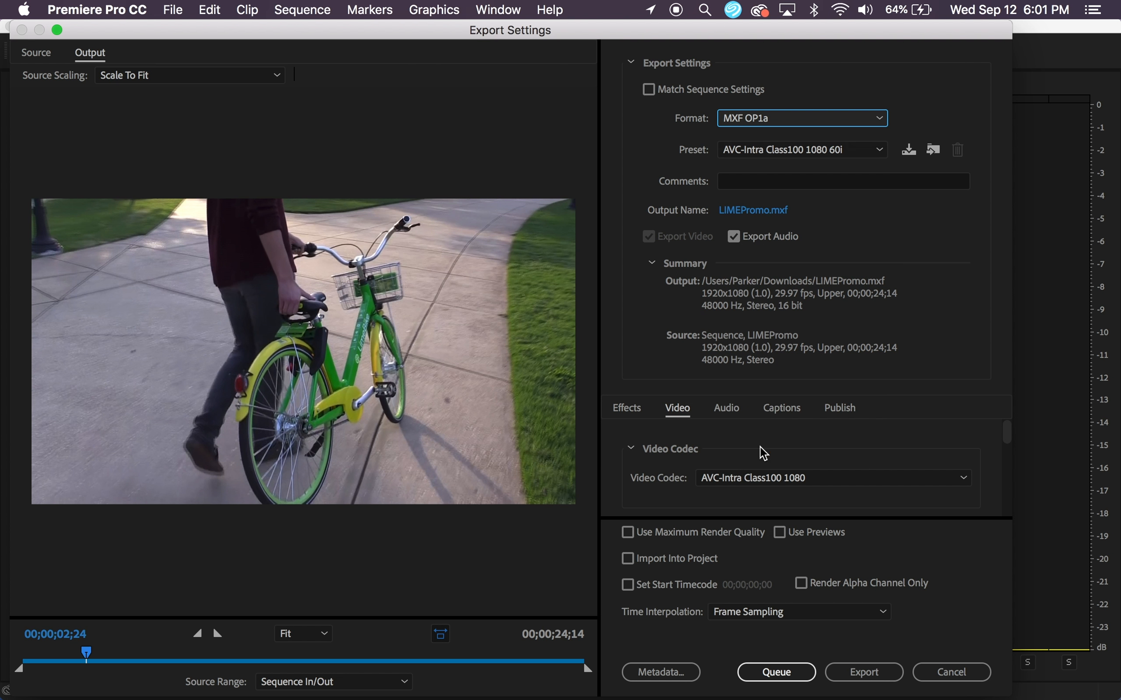
- Look through the available MXF OP1a presets and choose AVC-Intra Class100 1080 60i
click(774, 151)
scroll(790, 217, up, 5)
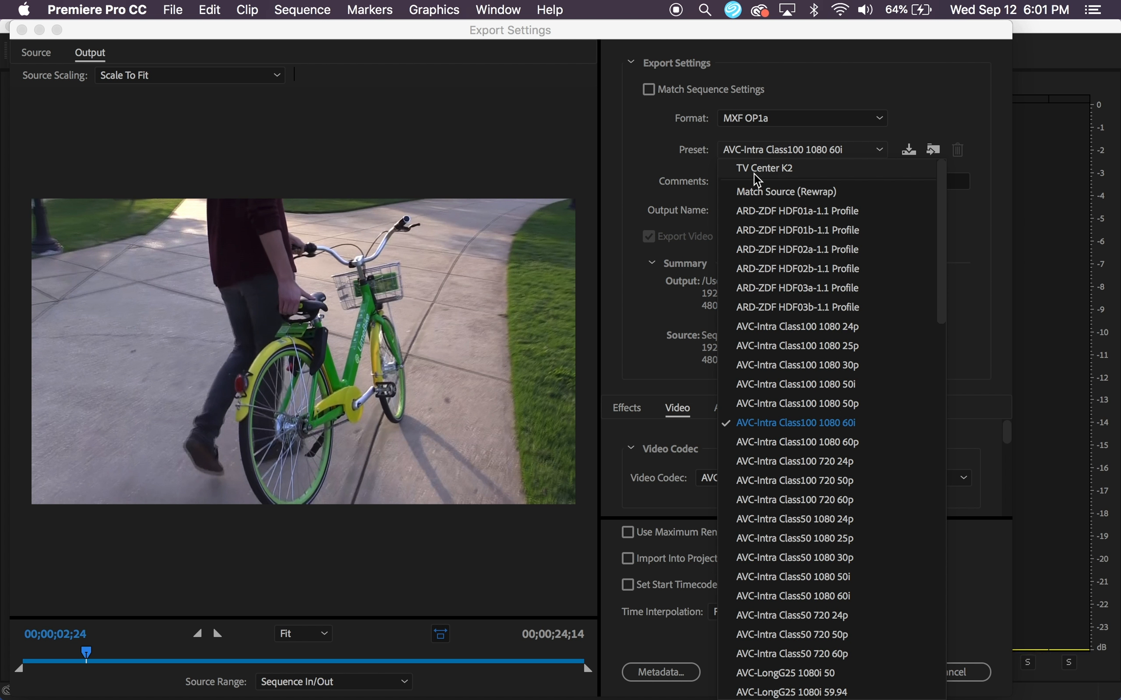
scroll(763, 345, down, 5)
scroll(765, 346, up, 5)
click(842, 428)
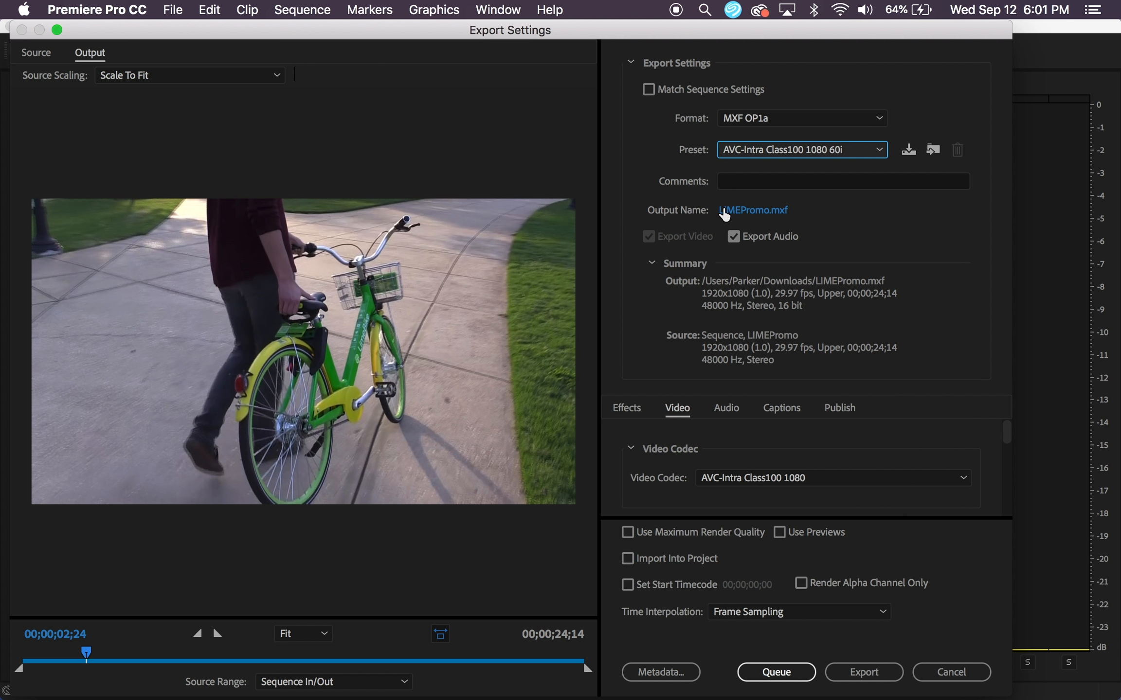
- Set the export destination to the Artwork folder on the Desktop, keeping the file name LIMEPromo
click(769, 212)
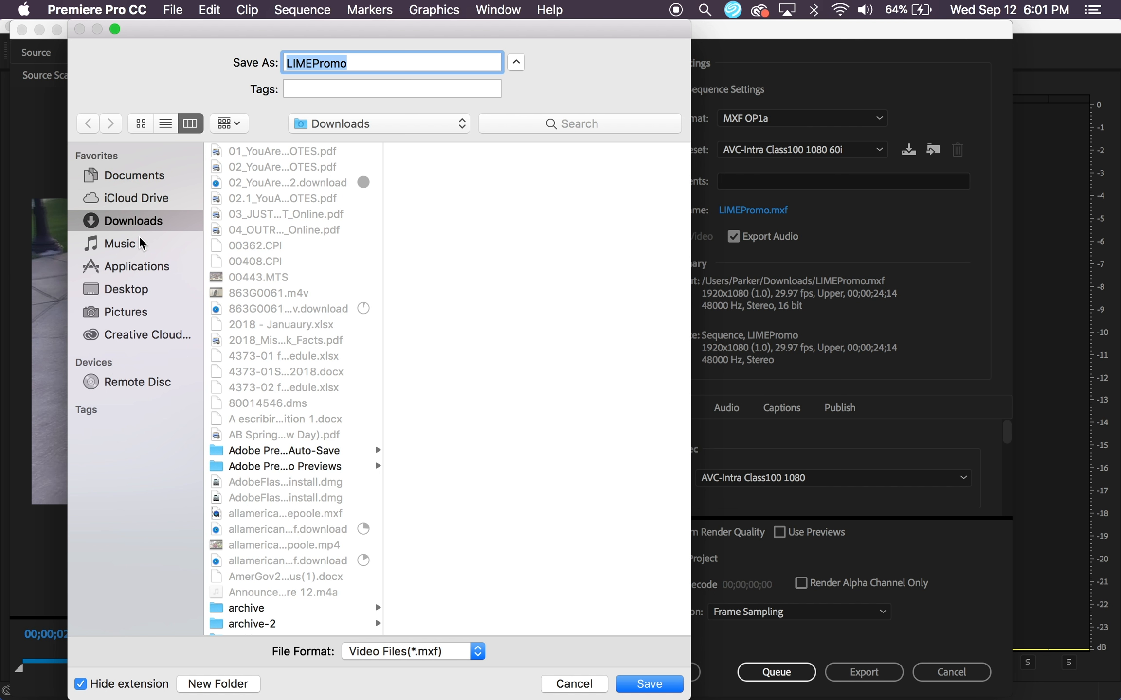
click(125, 292)
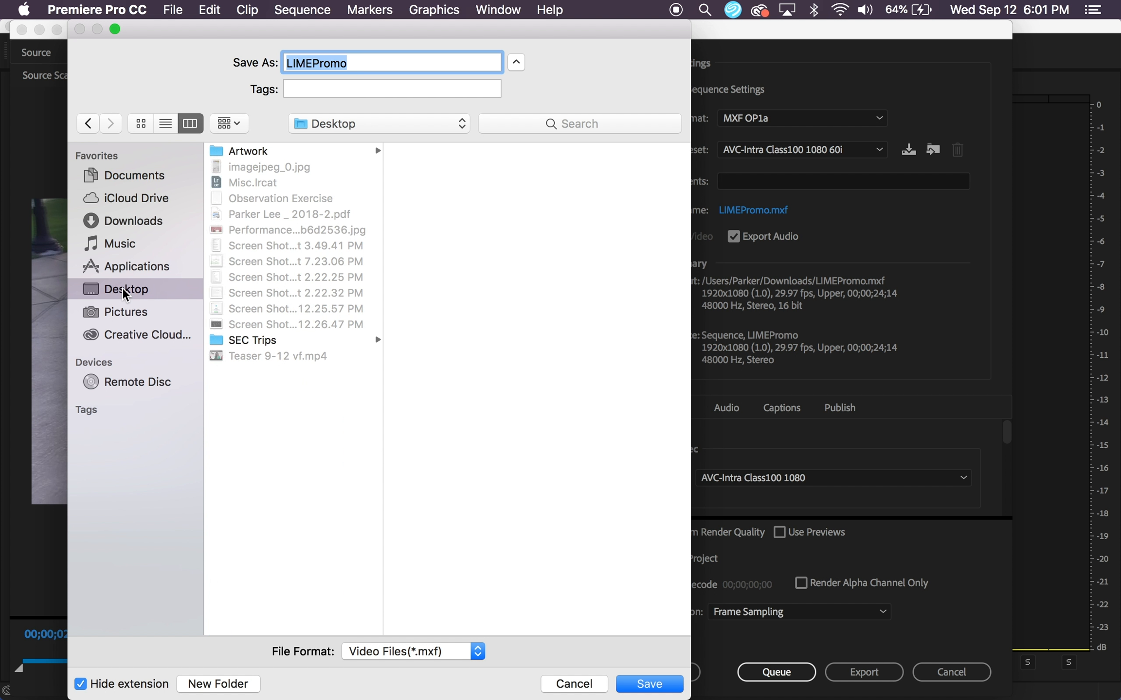
click(316, 156)
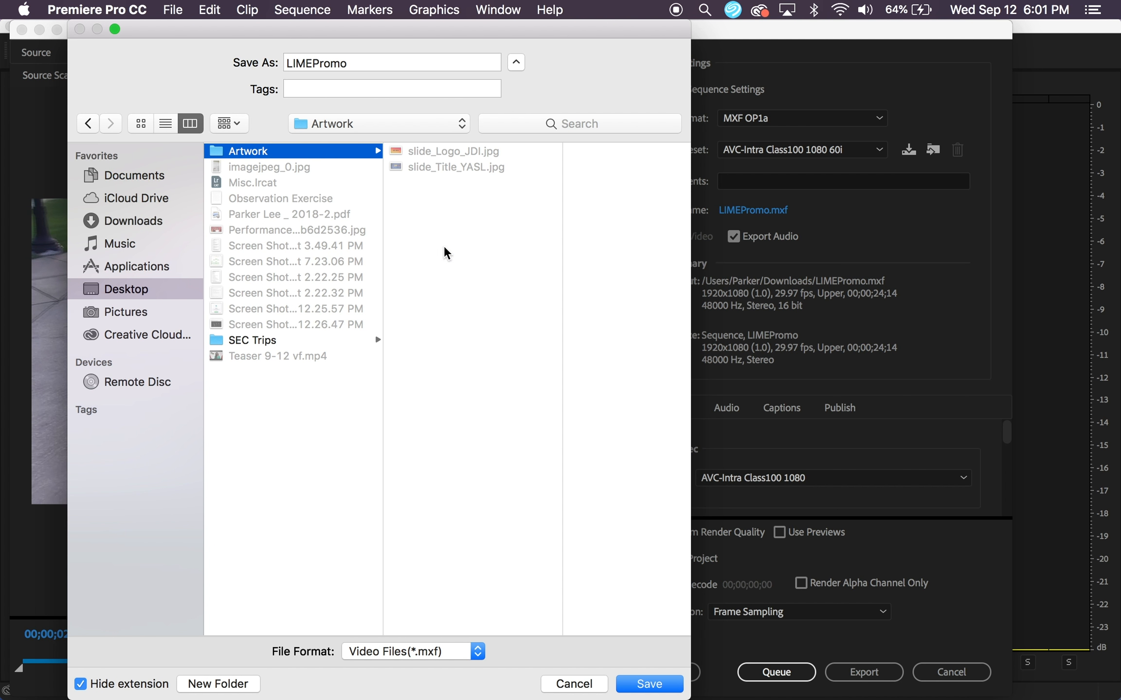
click(650, 684)
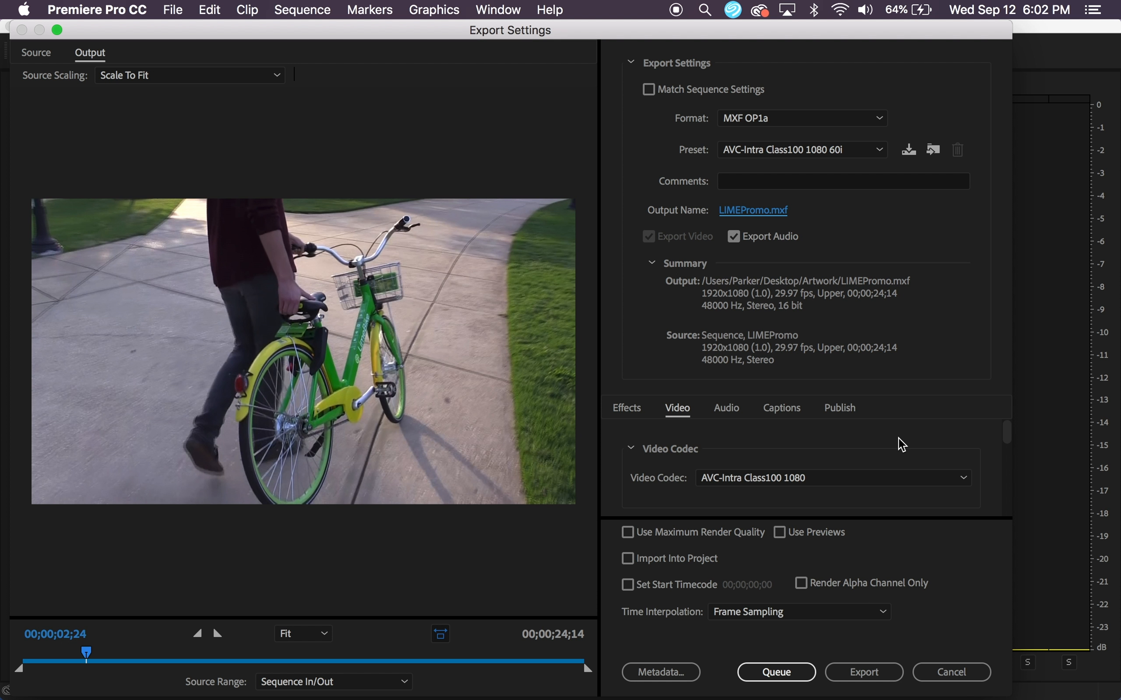
- Enable Render at Maximum Depth in the video settings and Use Maximum Render Quality for the export
scroll(901, 444, down, 3)
scroll(865, 465, down, 3)
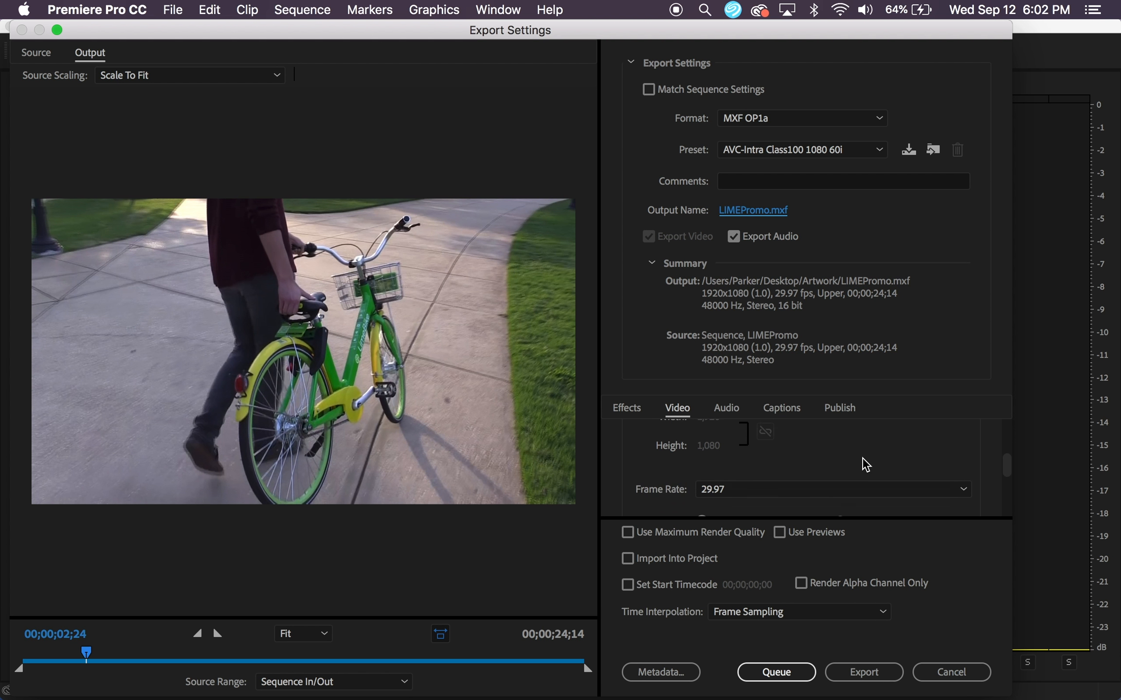
scroll(865, 465, down, 2)
scroll(660, 465, down, 1)
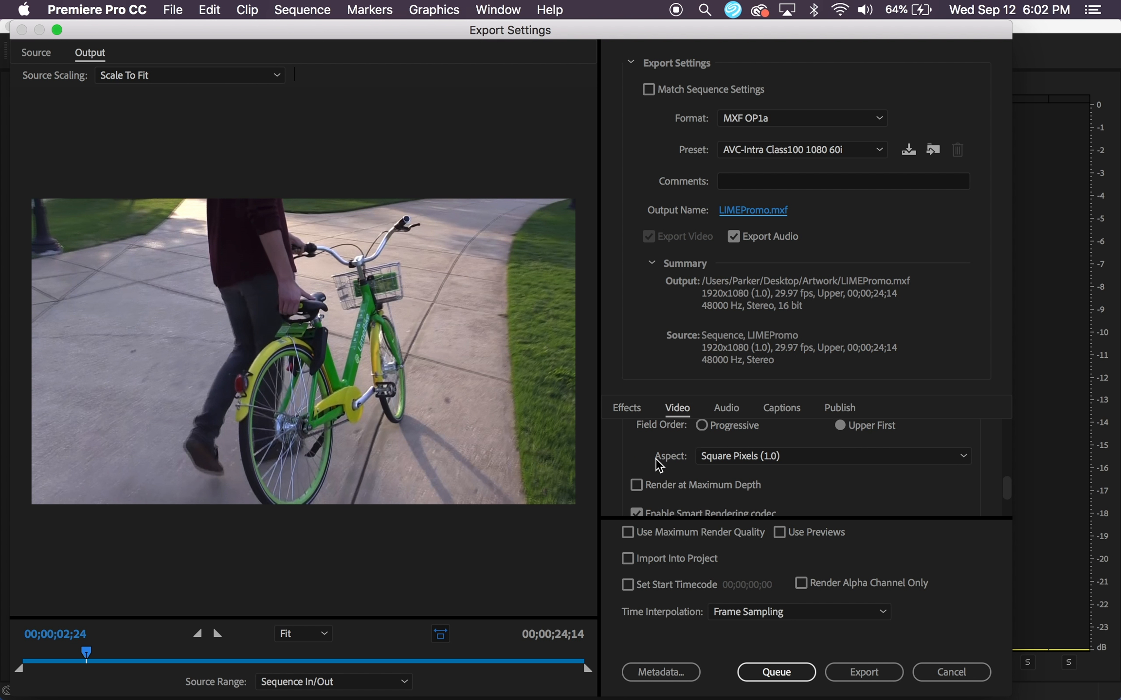
scroll(659, 465, down, 1)
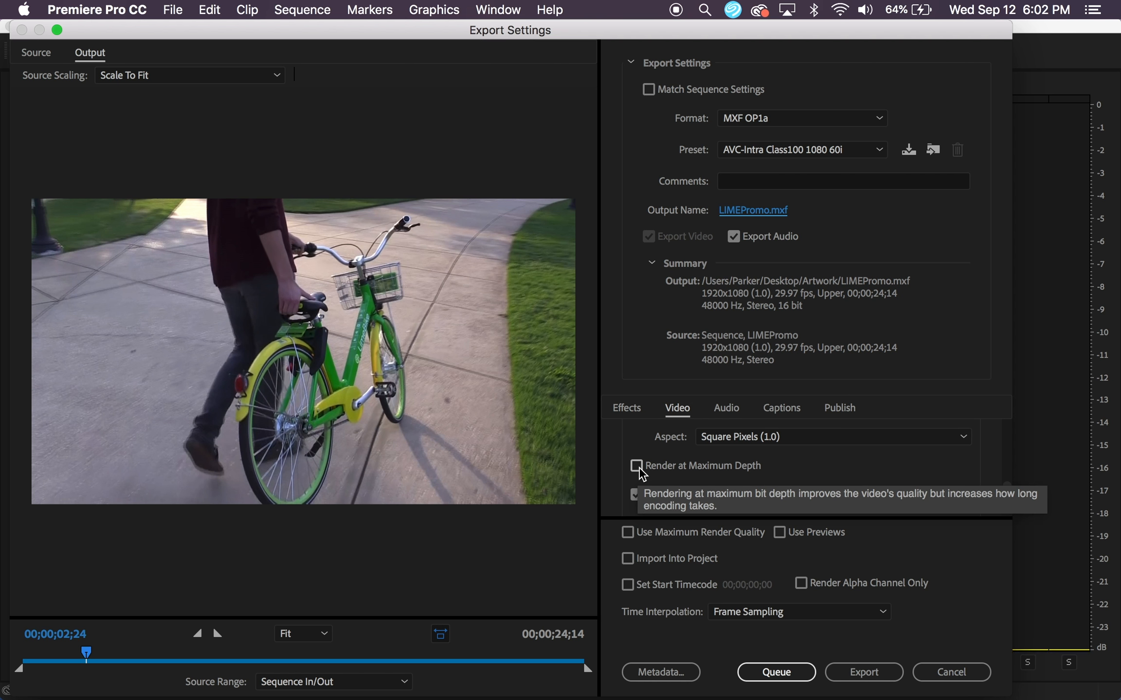
click(638, 466)
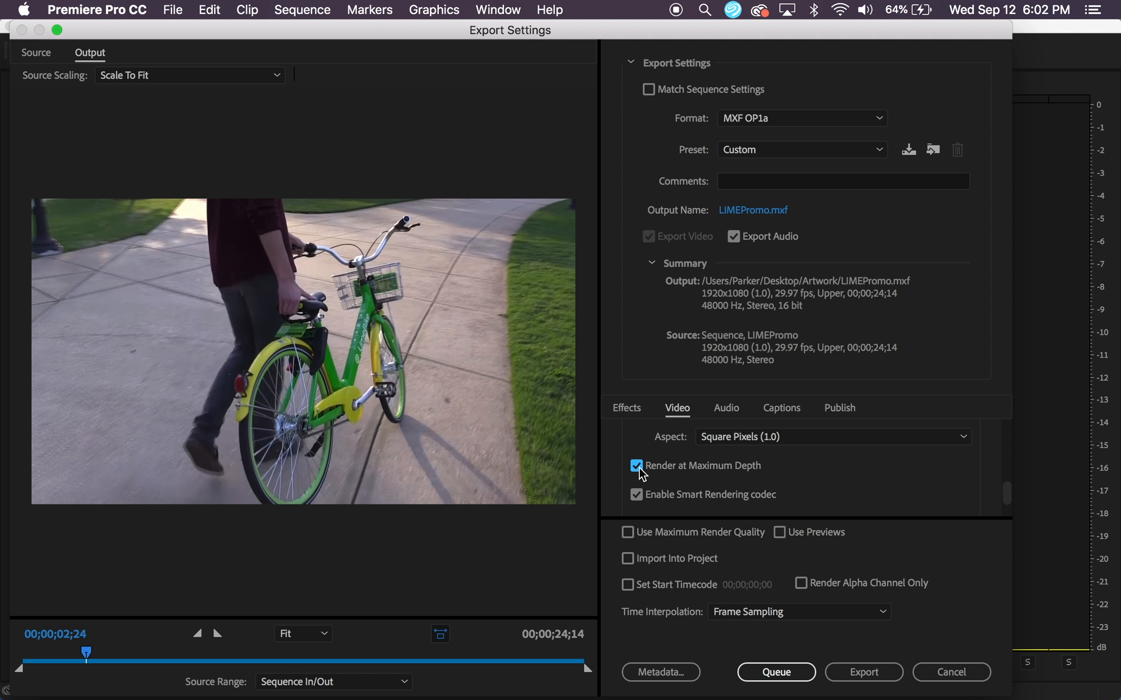
scroll(680, 472, down, 1)
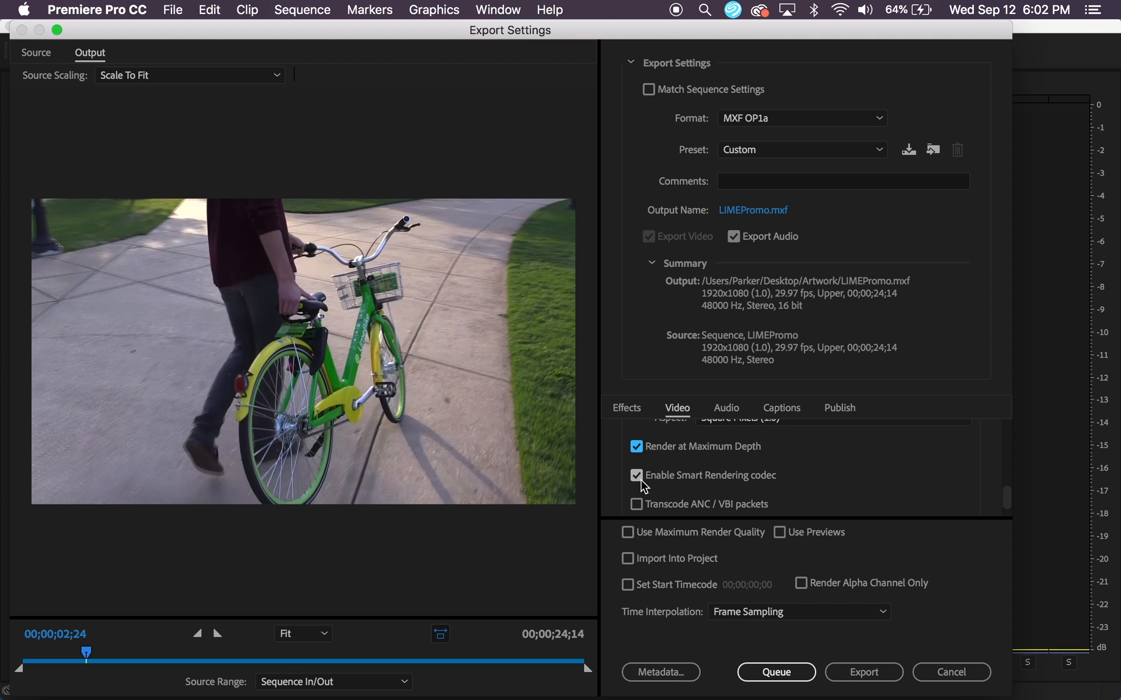
click(628, 533)
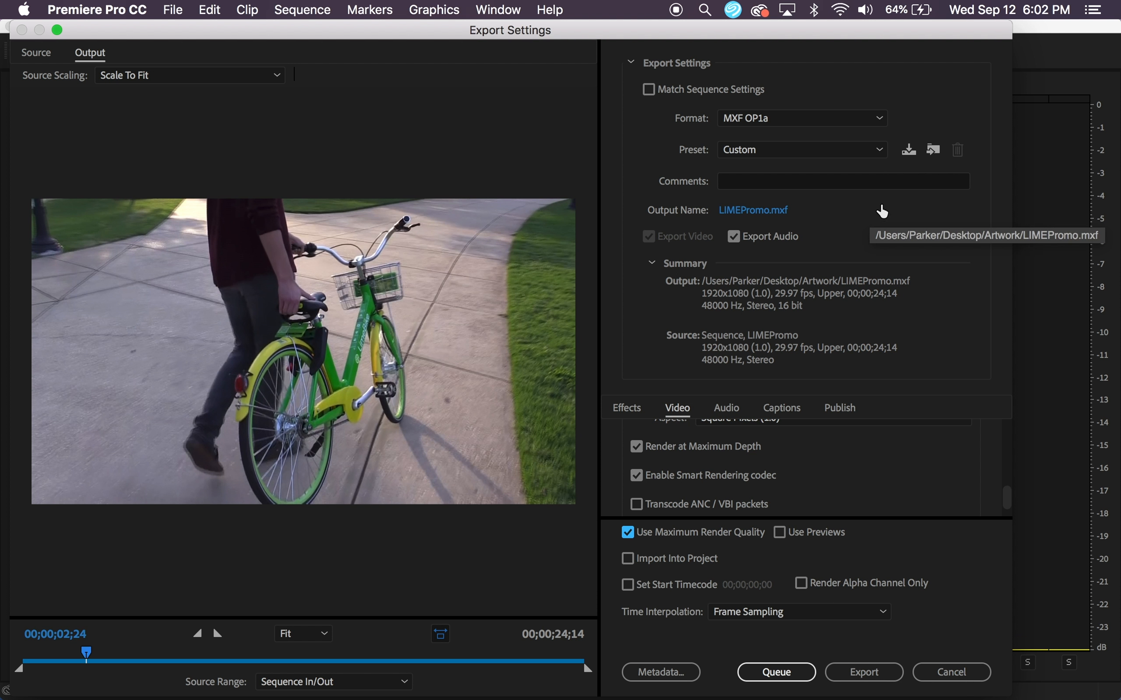
- Fill in a new preset named TV Center K2 with effects and publish settings included, and cancel without saving it
click(908, 150)
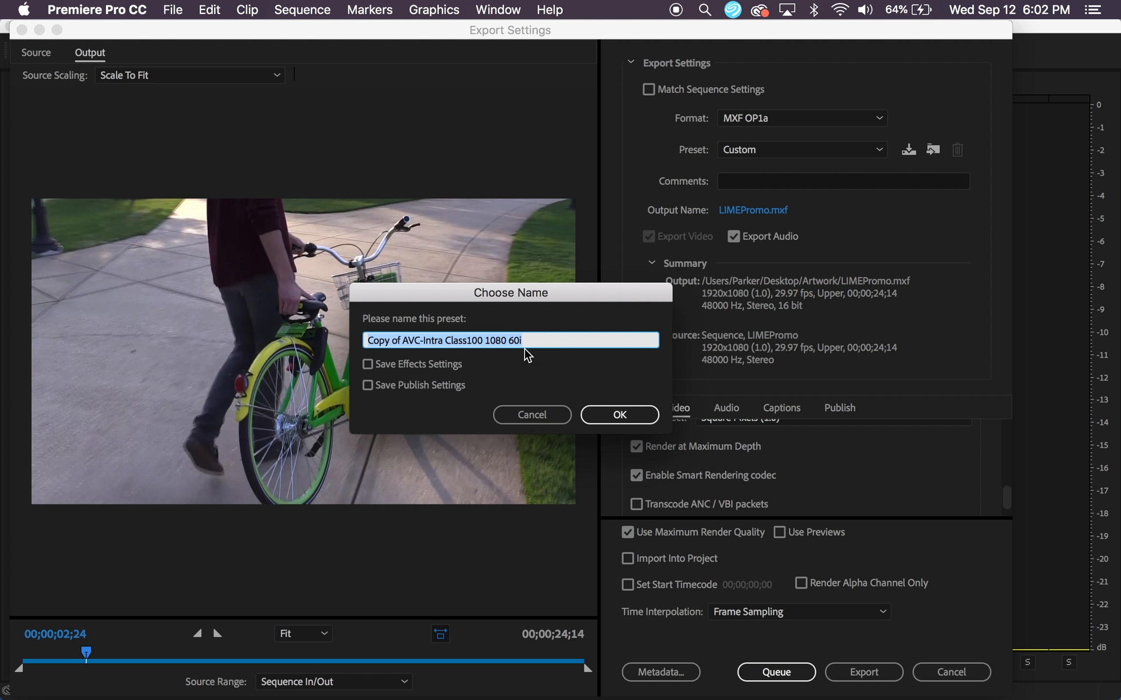
text(T)
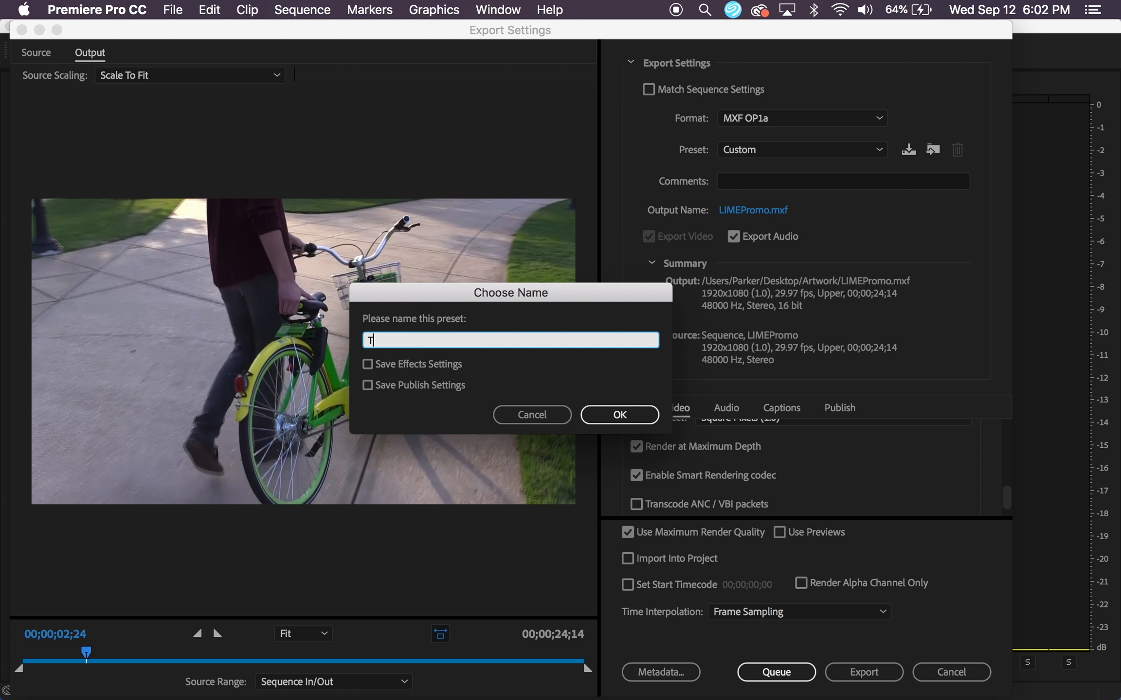
text(V Center K2)
click(367, 364)
click(367, 385)
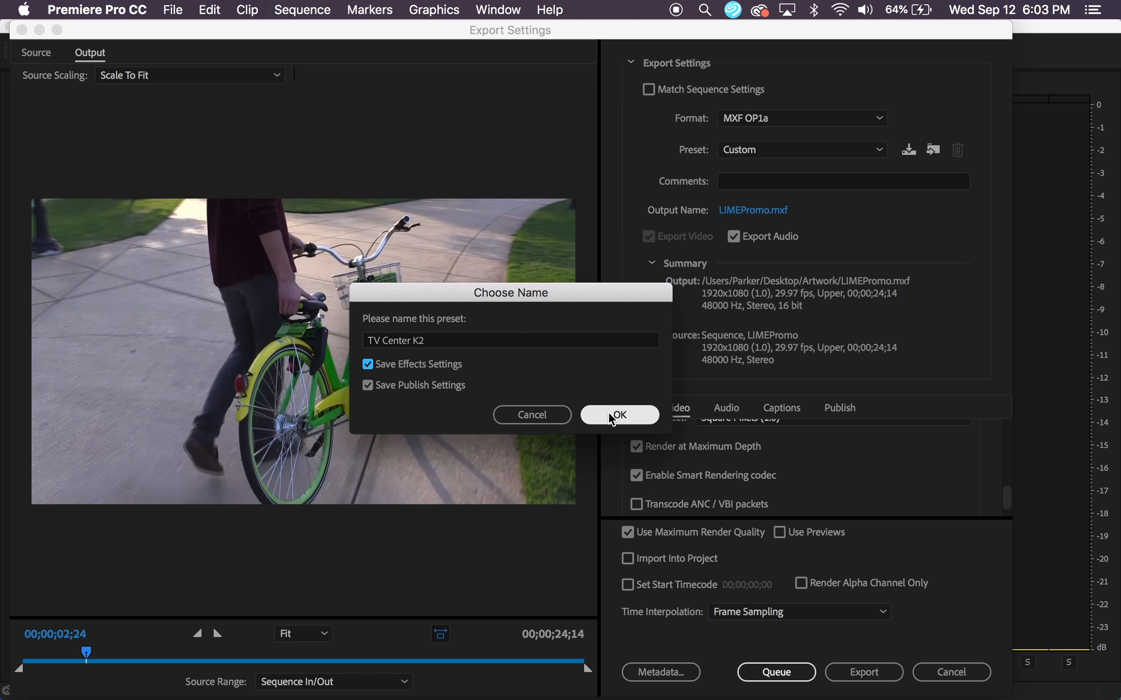
click(533, 419)
- Choose the existing TV Center K2 preset and close the export settings without exporting
click(782, 151)
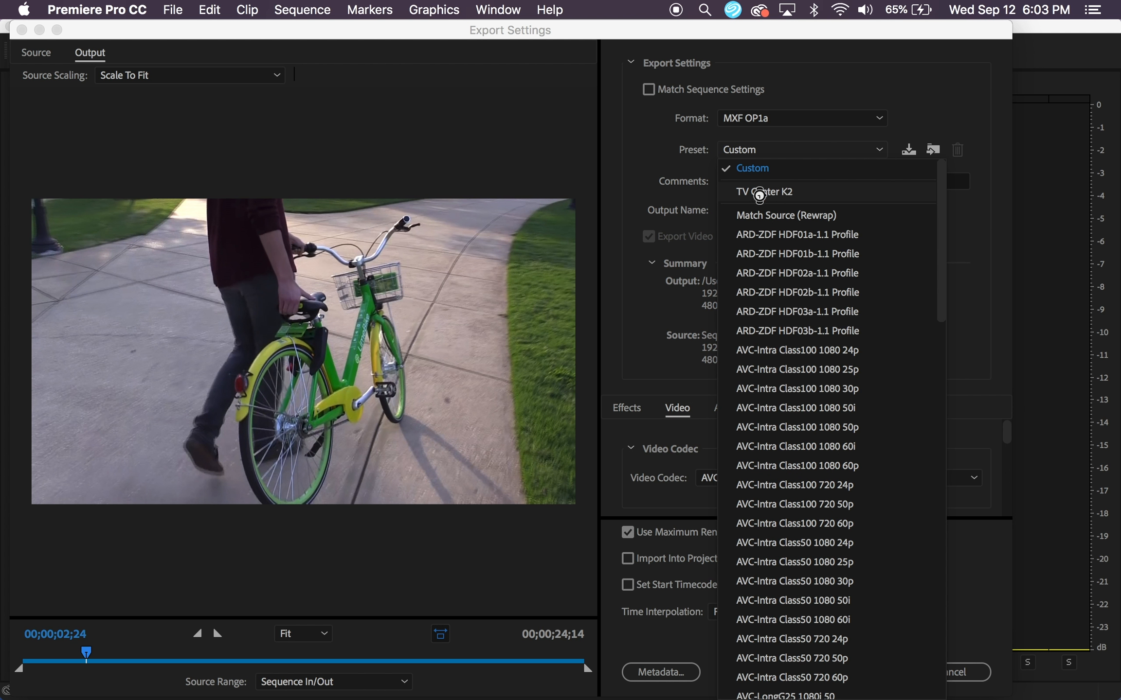
click(759, 193)
click(940, 675)
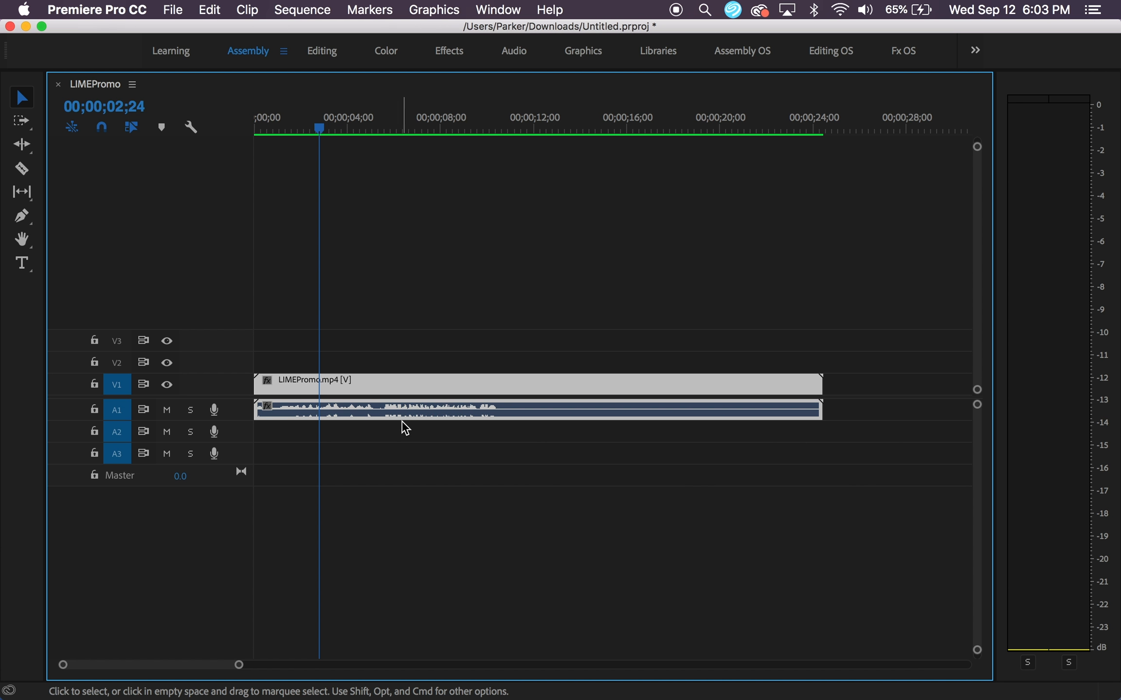
- Reopen the export settings for the sequence and apply the saved TV Center K2 preset
key(super+m)
click(789, 150)
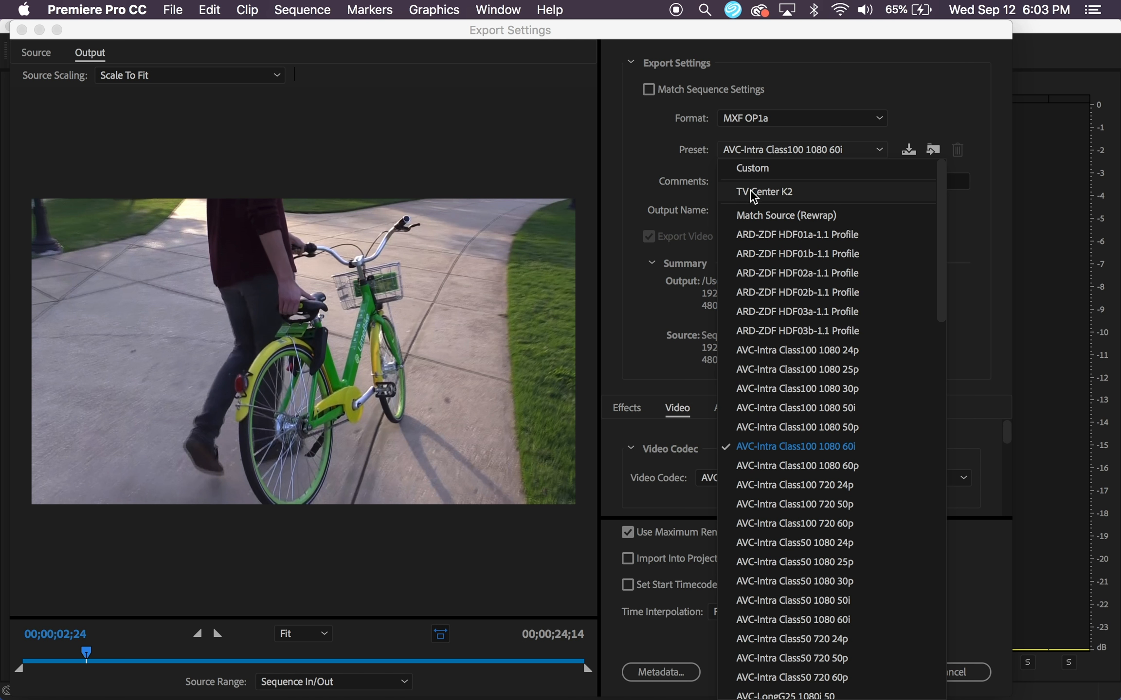
click(776, 195)
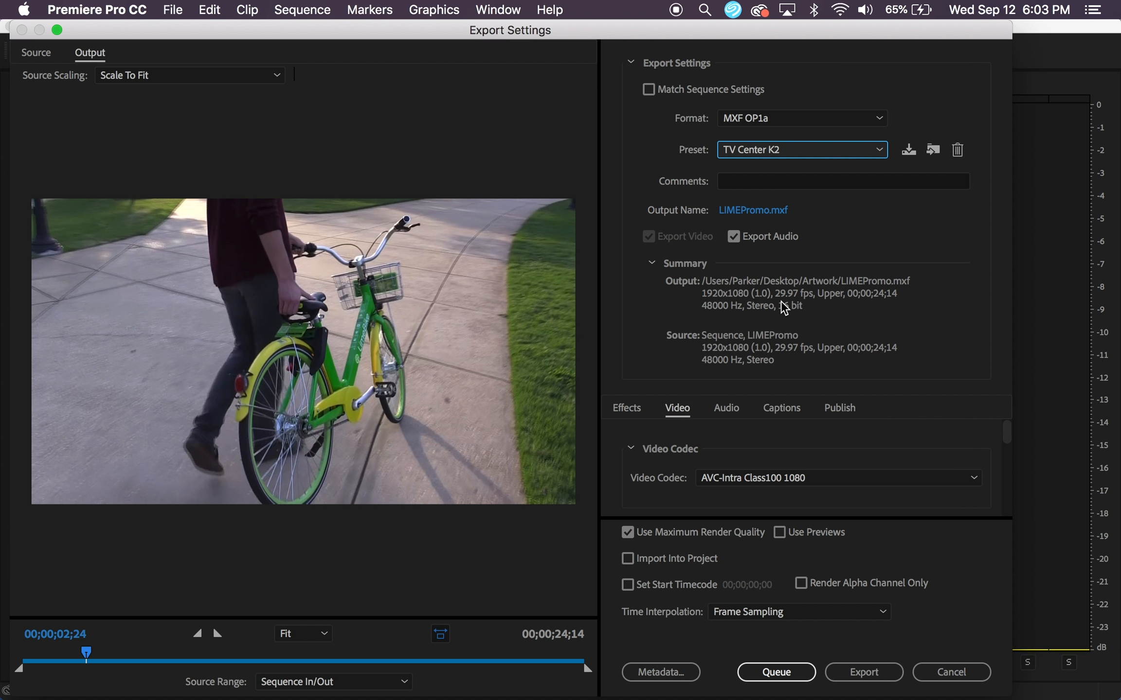